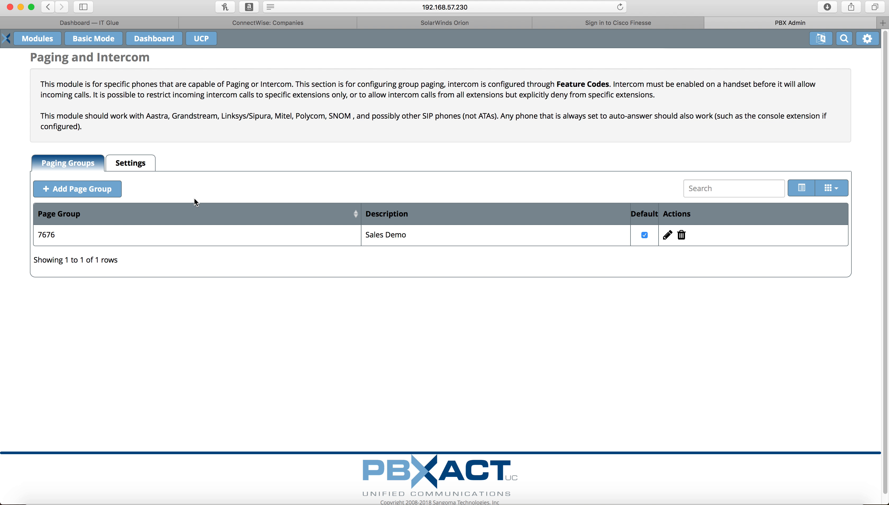
Start a new page group from the Paging and Intercom page, next to the 7676 Sales Demo group
click(71, 190)
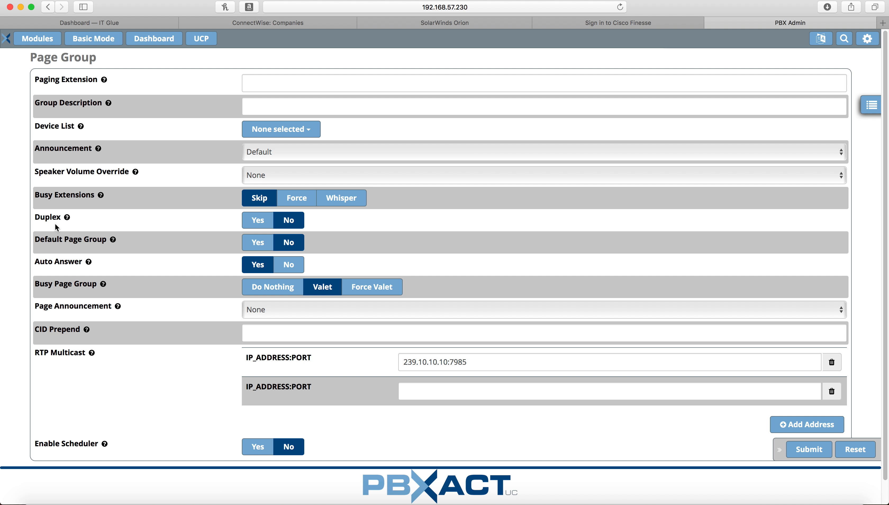
Set the paging extension to 7677 and the group description to 'Paging bells test'
click(303, 81)
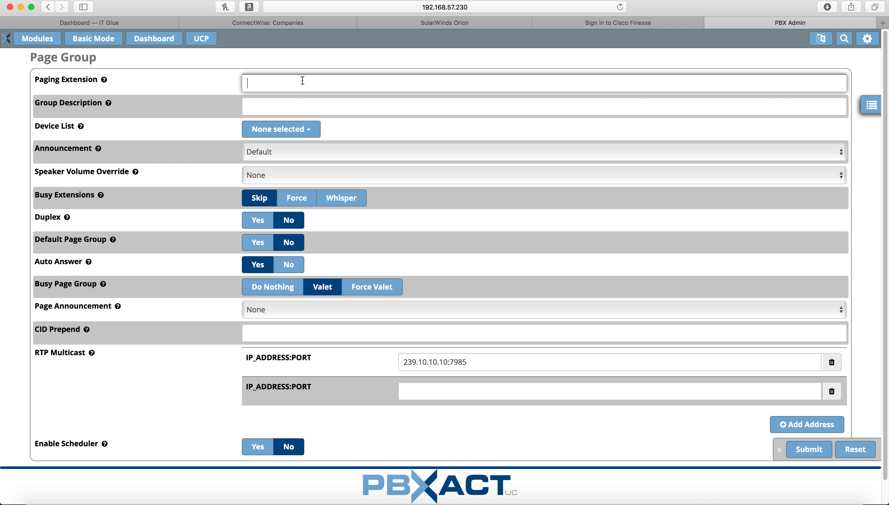
text(7677)
click(264, 109)
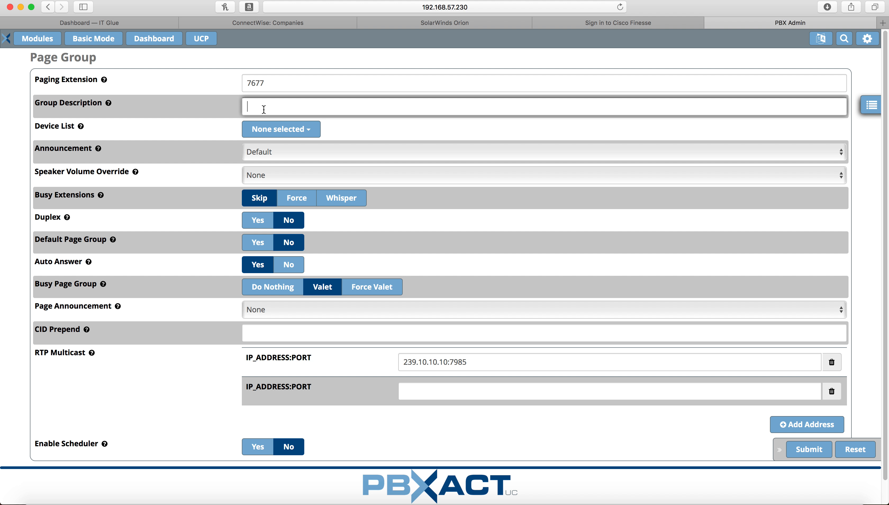
text(Pagi)
text(ng bells )
text(demo)
key(BackSpace)
key(BackSpace)
key(BackSpace)
key(BackSpace)
text(test)
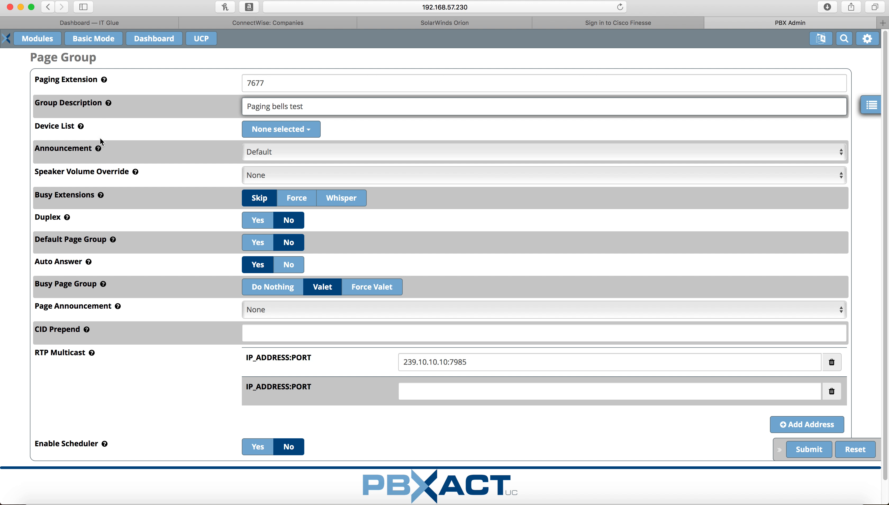
Add extensions 4010 and 4011 to the group's device list
click(252, 137)
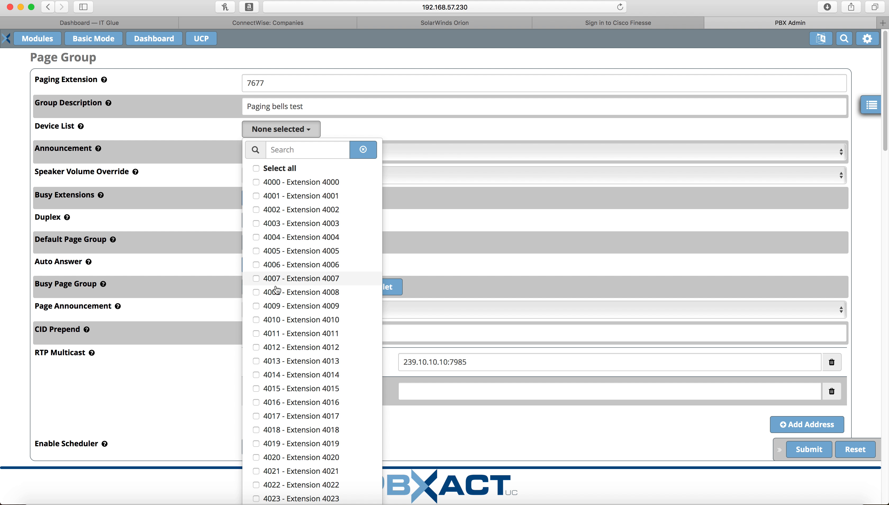
click(257, 319)
click(256, 334)
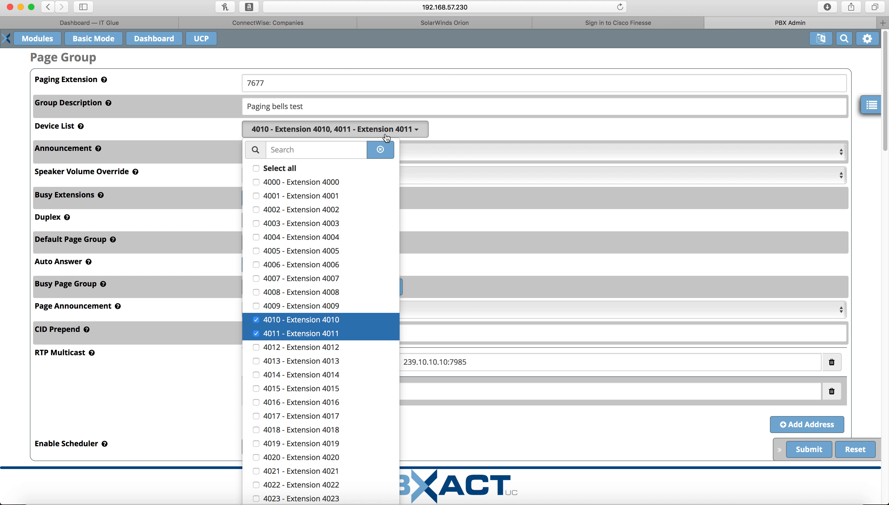
click(496, 128)
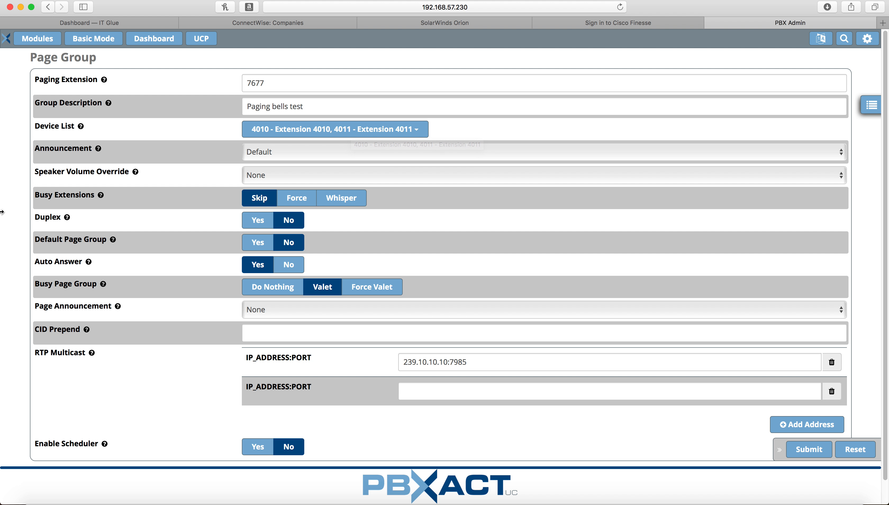
mouse_move(99, 152)
Choose terstivr as the page announcement, leaving the announcement setting at Default
mouse_move(120, 309)
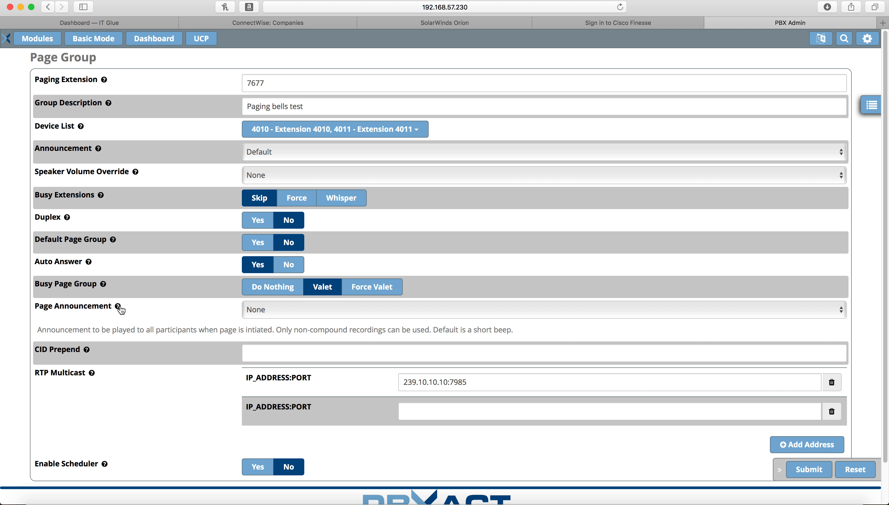
click(330, 310)
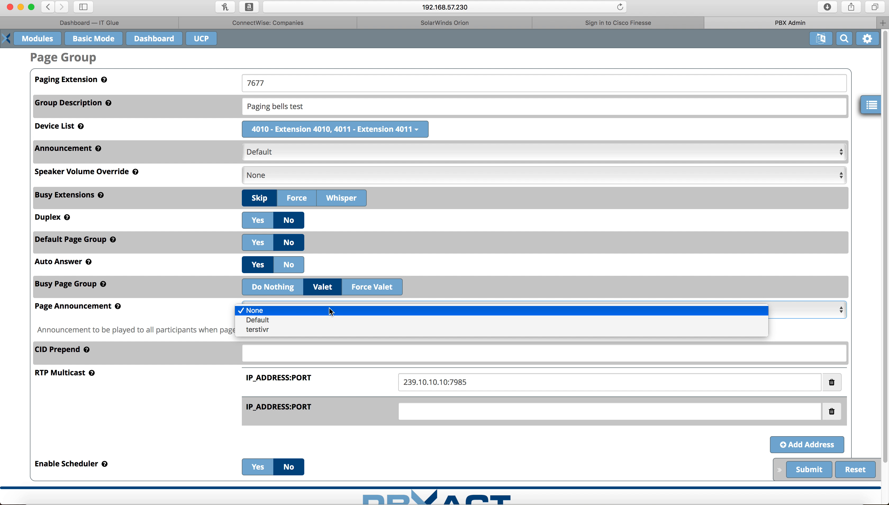
click(135, 315)
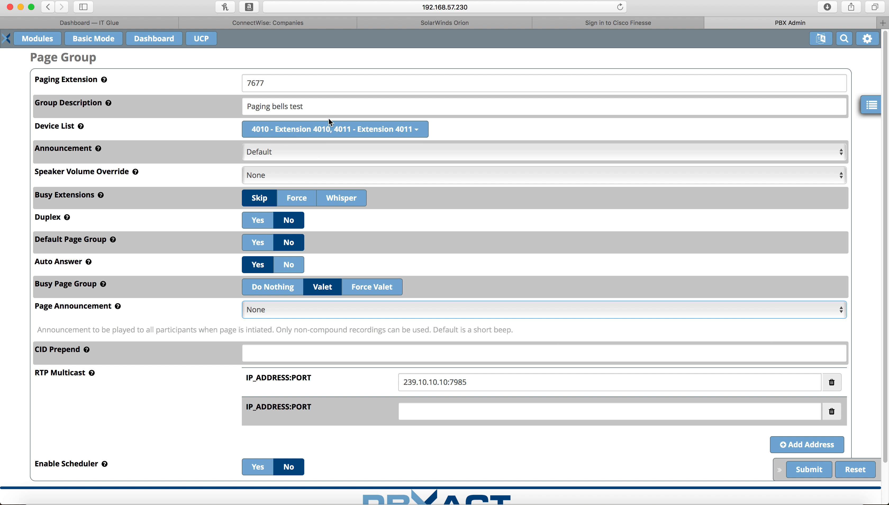
click(288, 153)
click(20, 241)
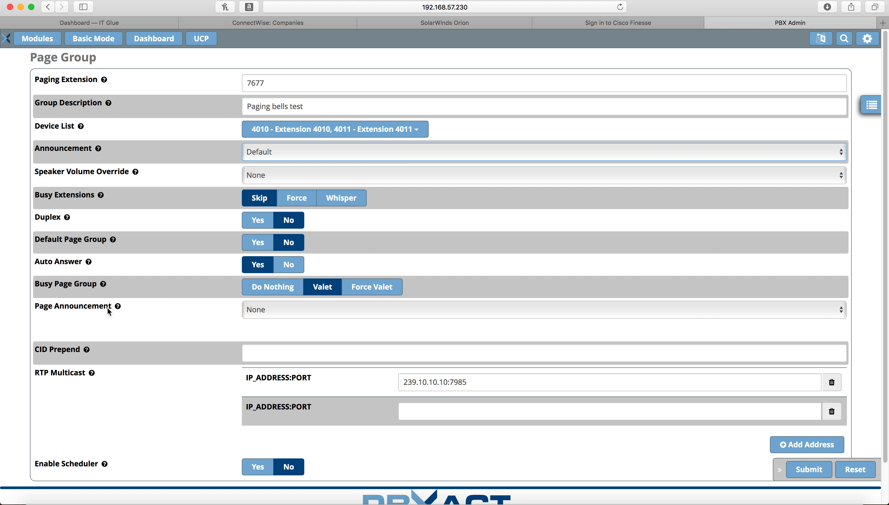
click(275, 315)
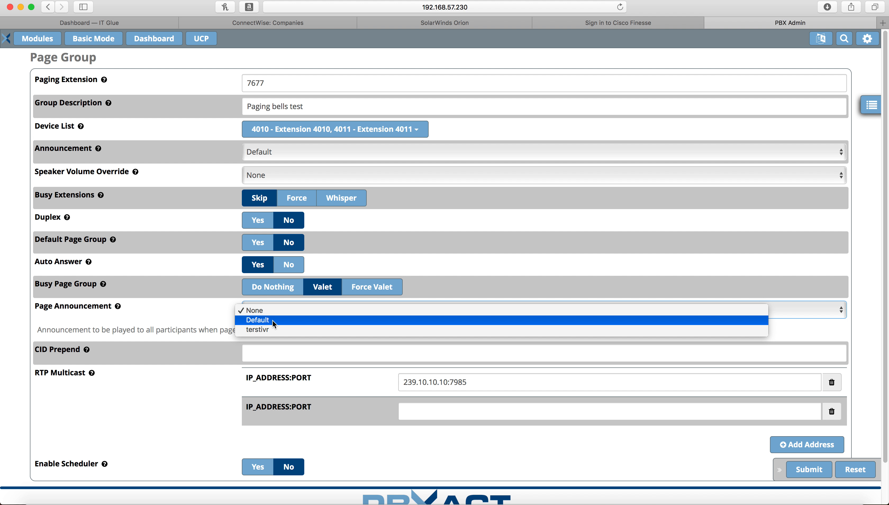
click(266, 330)
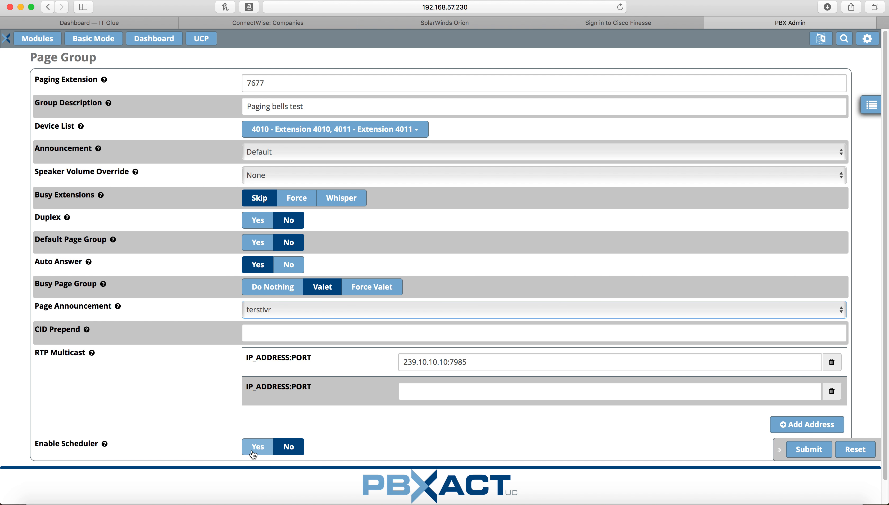
Enable the scheduler with an end date of 03/30/2019
click(251, 453)
scroll(224, 412, down, 5)
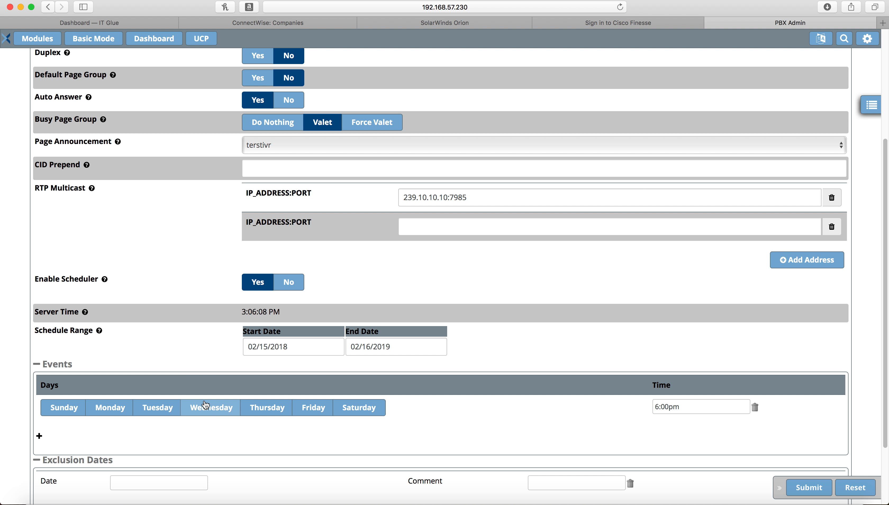
scroll(205, 405, down, 3)
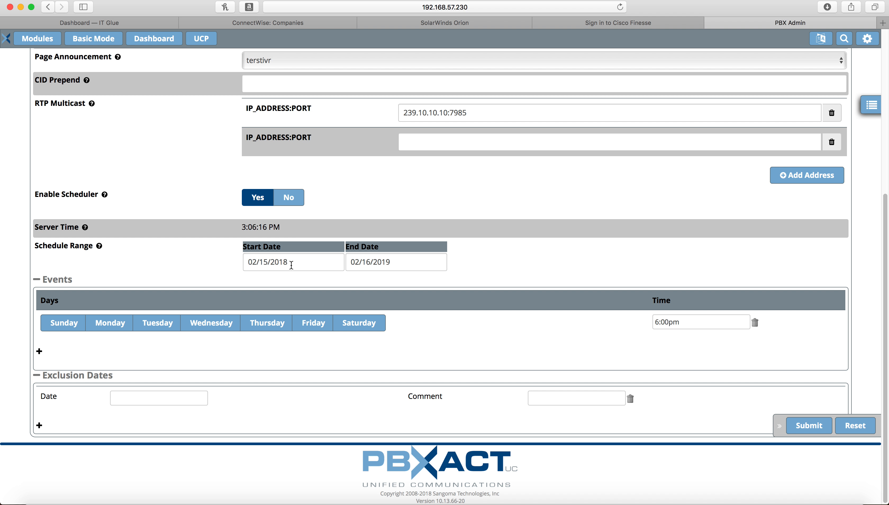
click(293, 261)
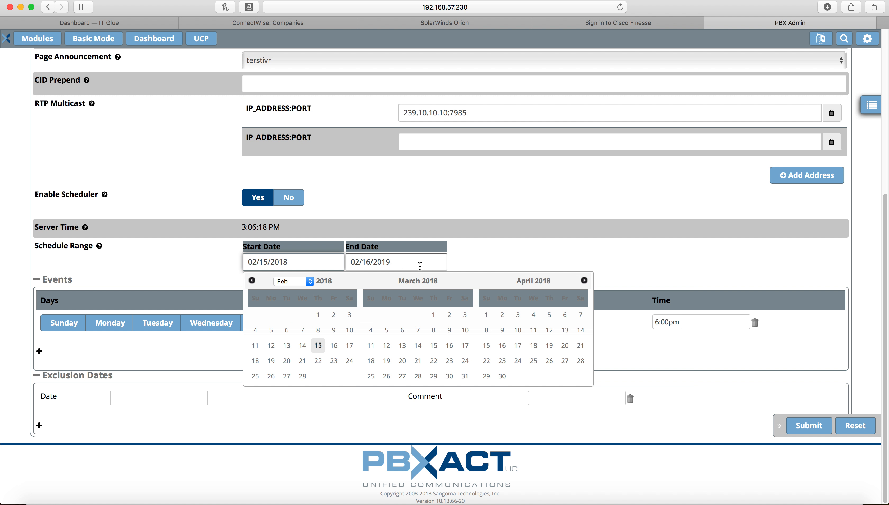
click(420, 262)
click(568, 377)
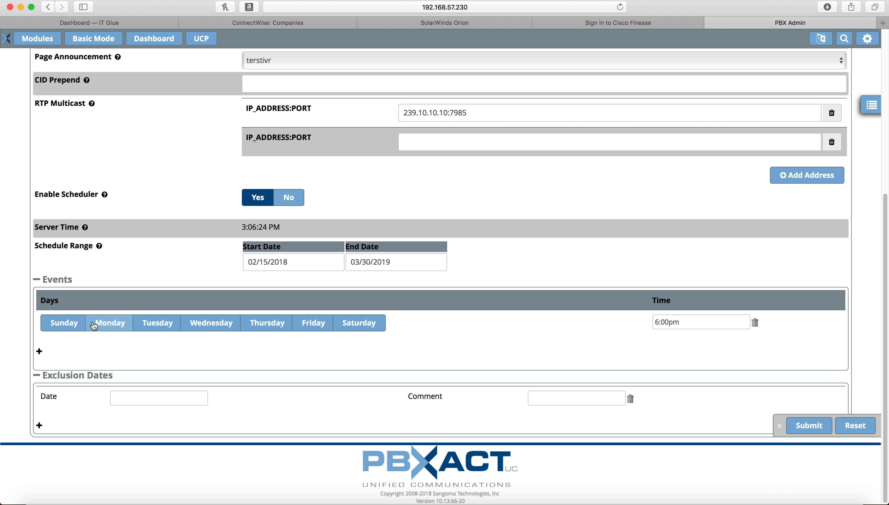
Schedule the first event Monday–Friday at 6:00pm and add a second event row
click(94, 325)
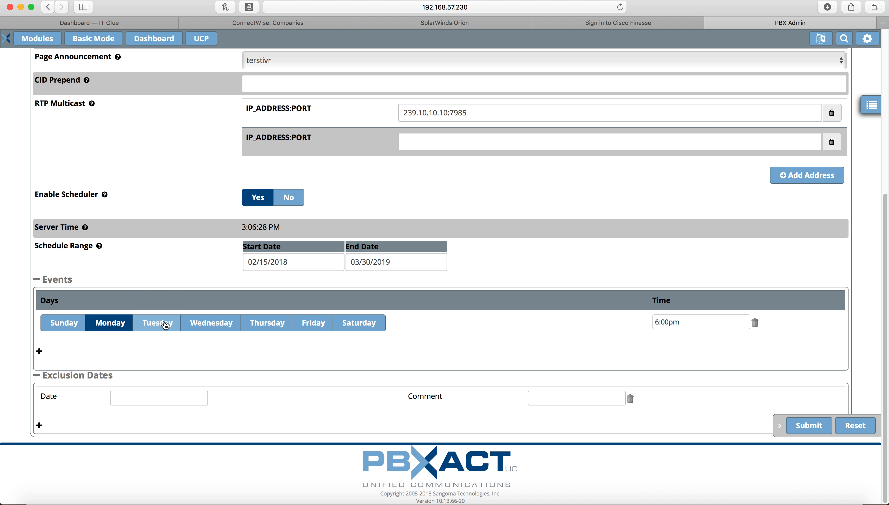
click(166, 325)
click(211, 323)
click(267, 323)
click(313, 323)
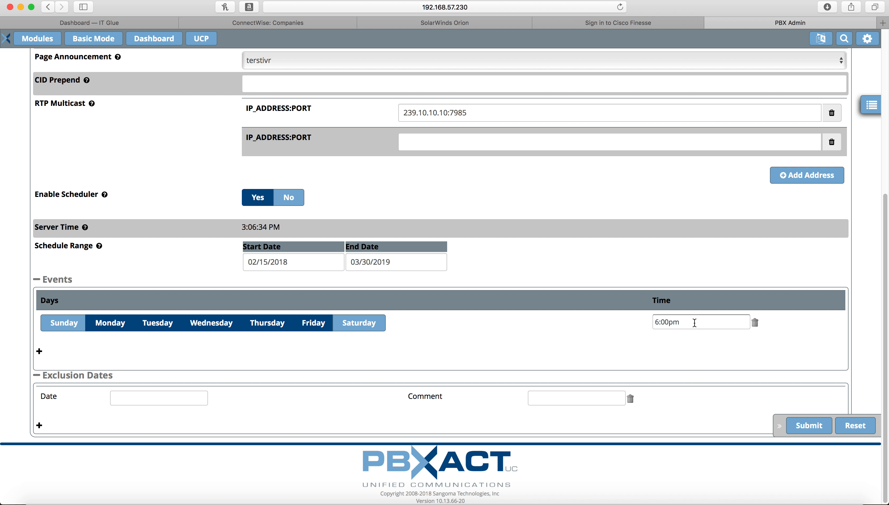
click(693, 321)
click(607, 328)
click(40, 352)
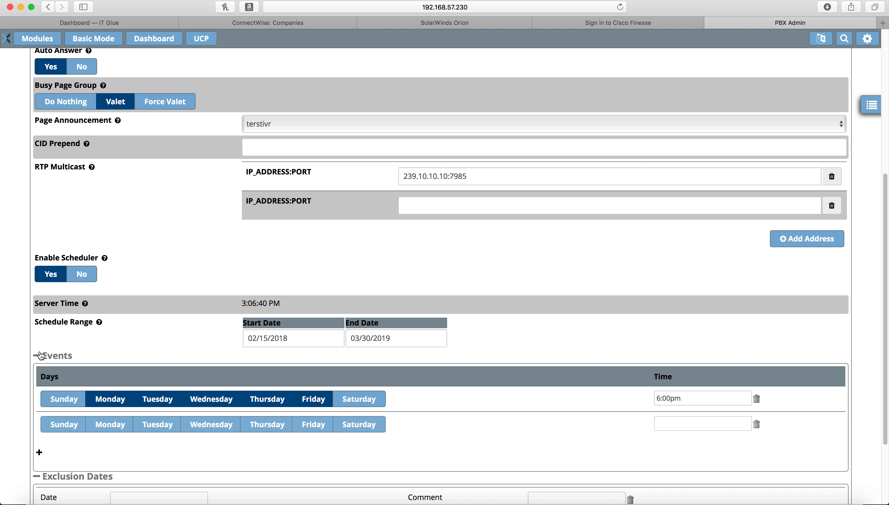
Replace the first event's 6:00pm time with 5:13am
scroll(169, 407, down, 3)
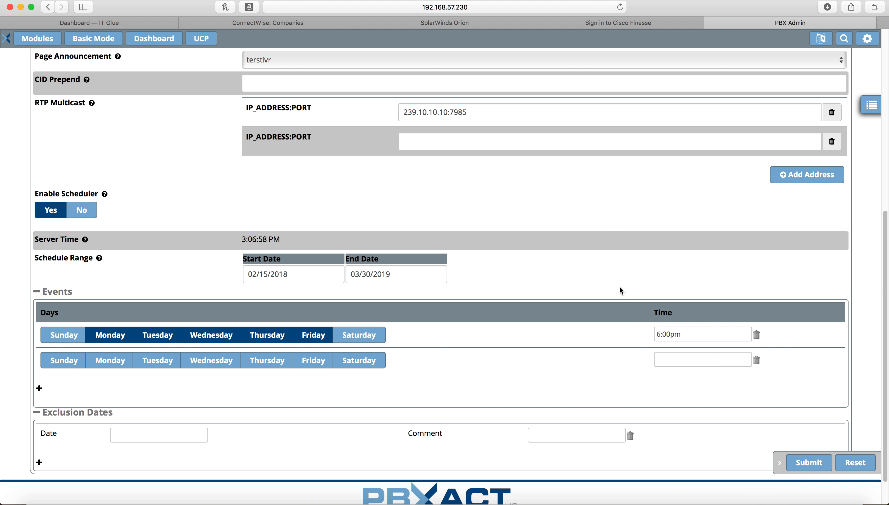
click(699, 335)
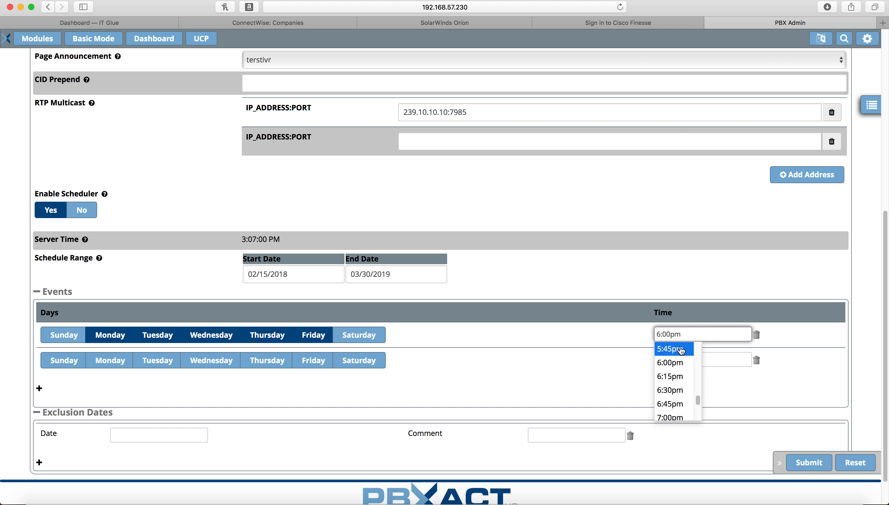
drag(685, 335, 634, 336)
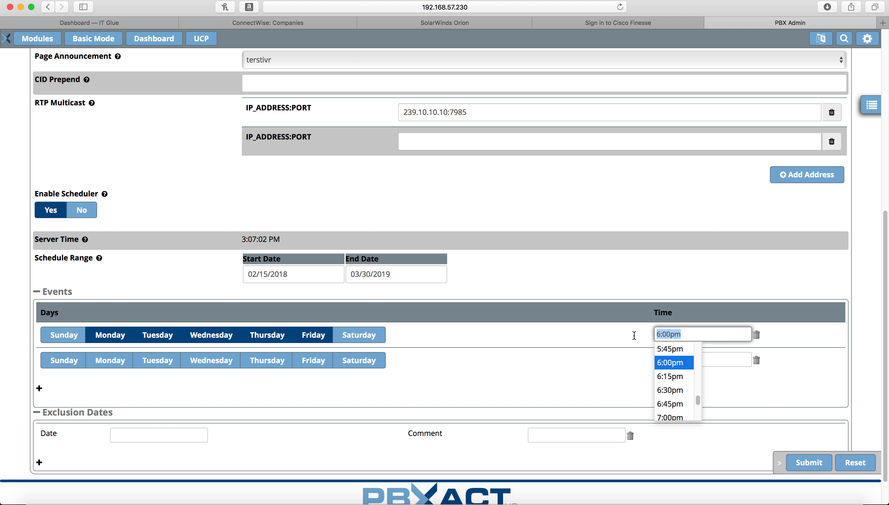
triple_click(685, 334)
key(BackSpace)
text(2)
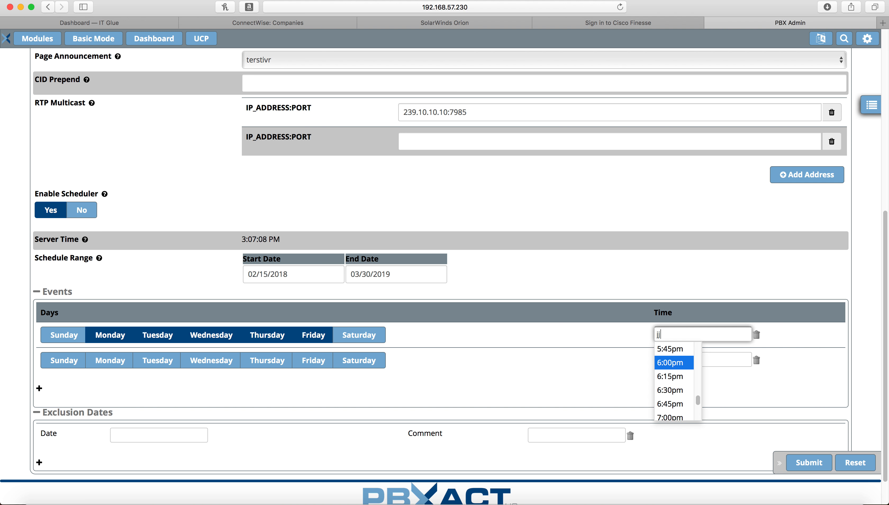
key(BackSpace)
text(5)
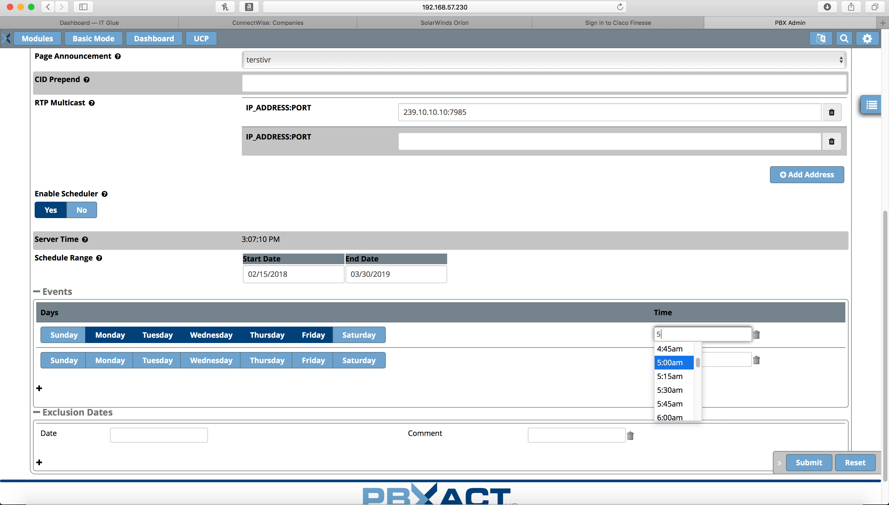
text(:13)
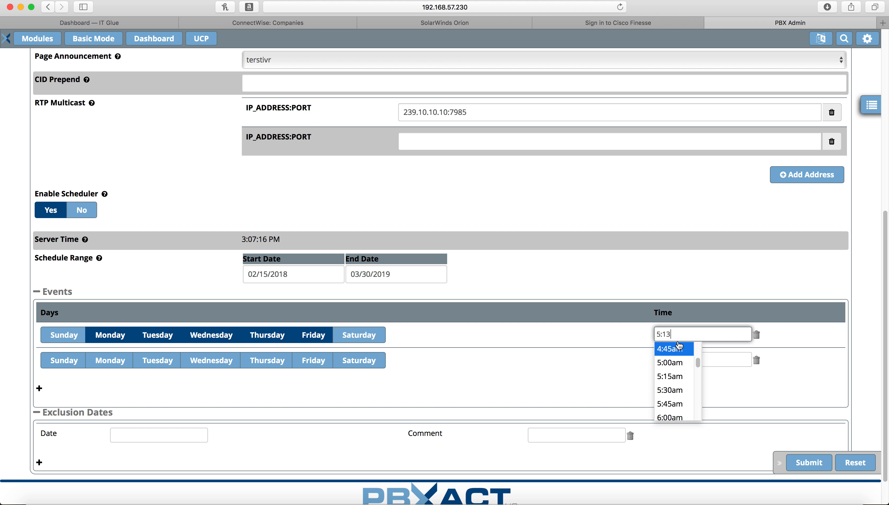
text(am)
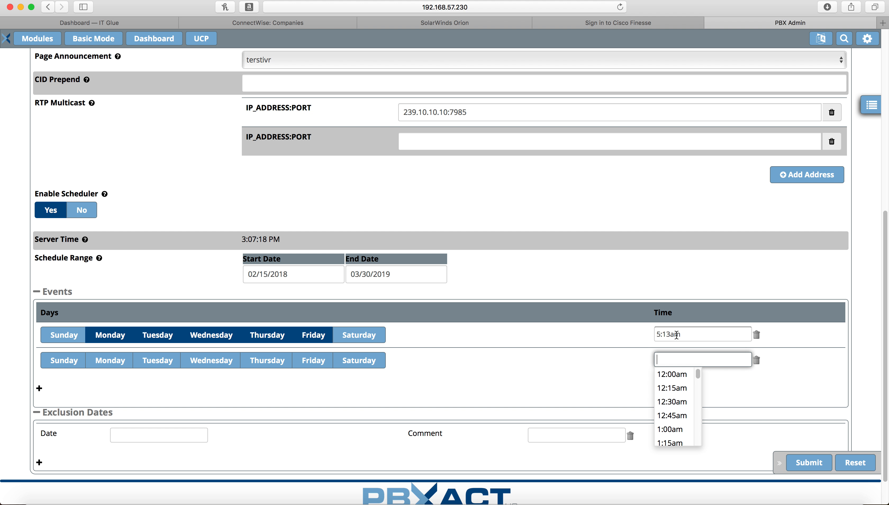
Confirm 5:13am in the first event's time field and dismiss the time suggestions
double_click(682, 334)
click(692, 334)
drag(696, 334, 628, 336)
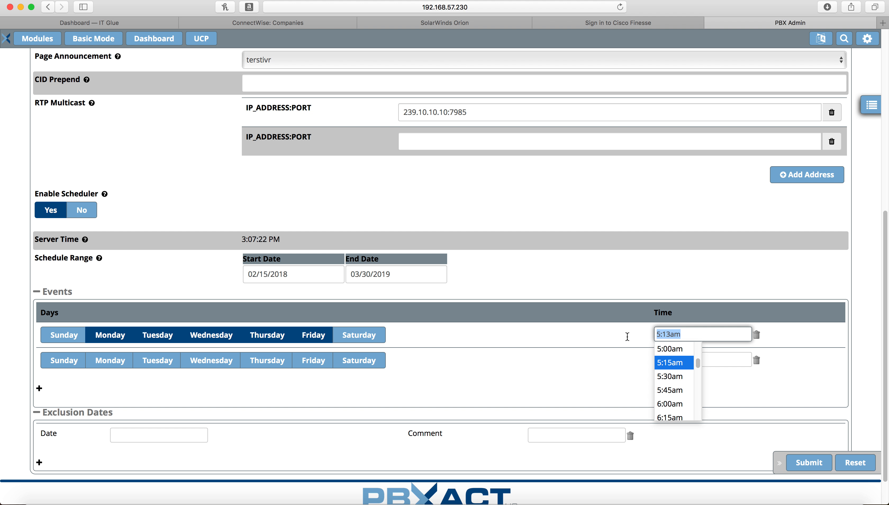
key(Right)
click(625, 347)
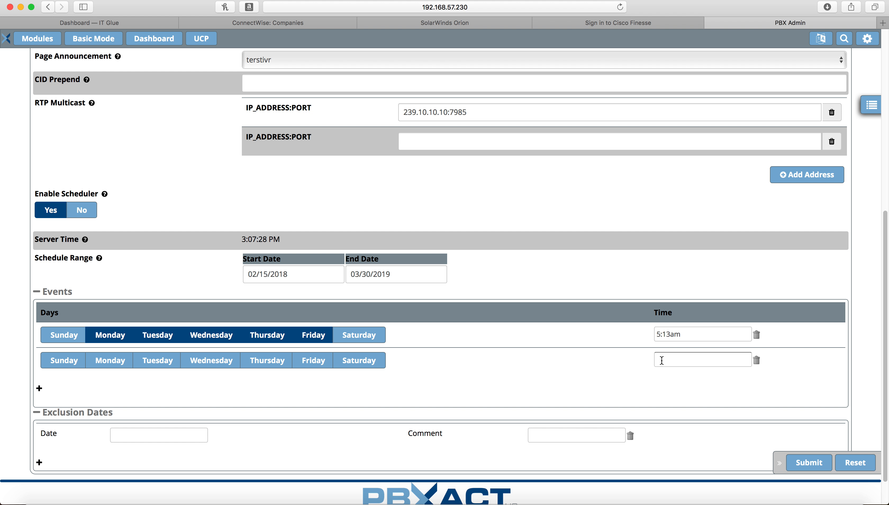
Enter 7:12am as the second event's time
click(663, 359)
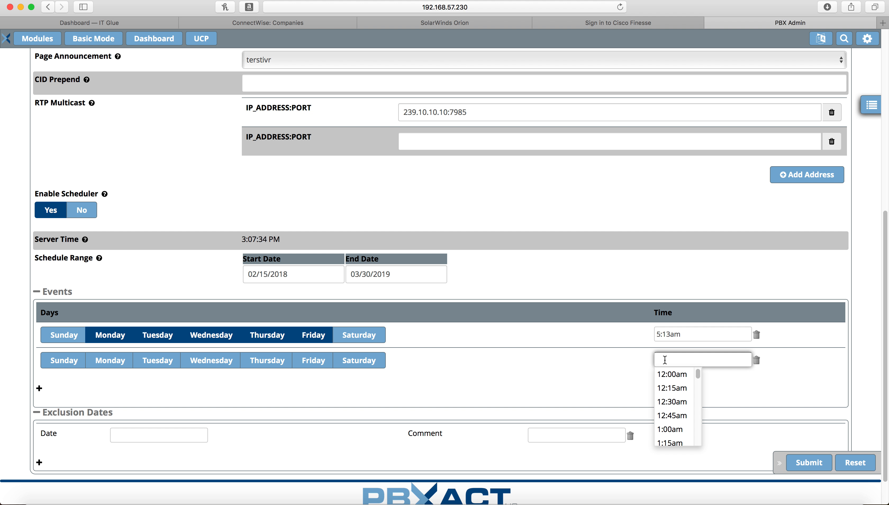
text(712)
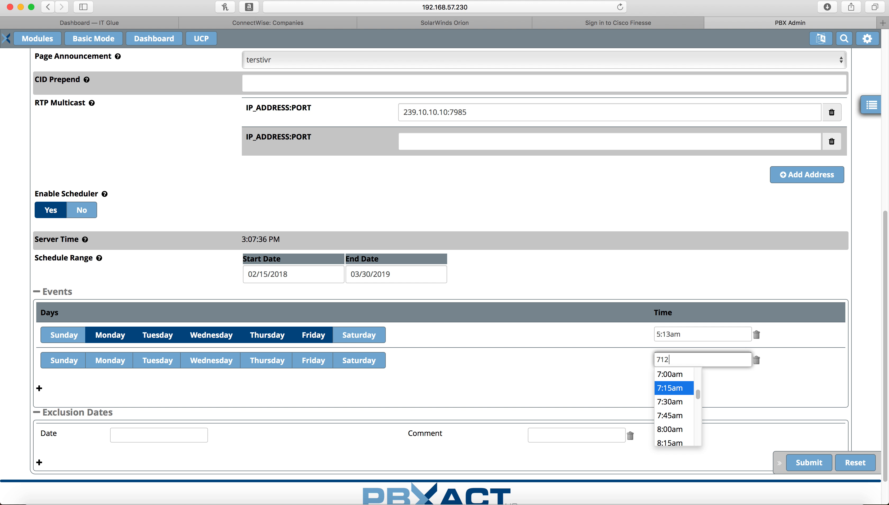
key(BackSpace)
key(BackSpace)
text(:12)
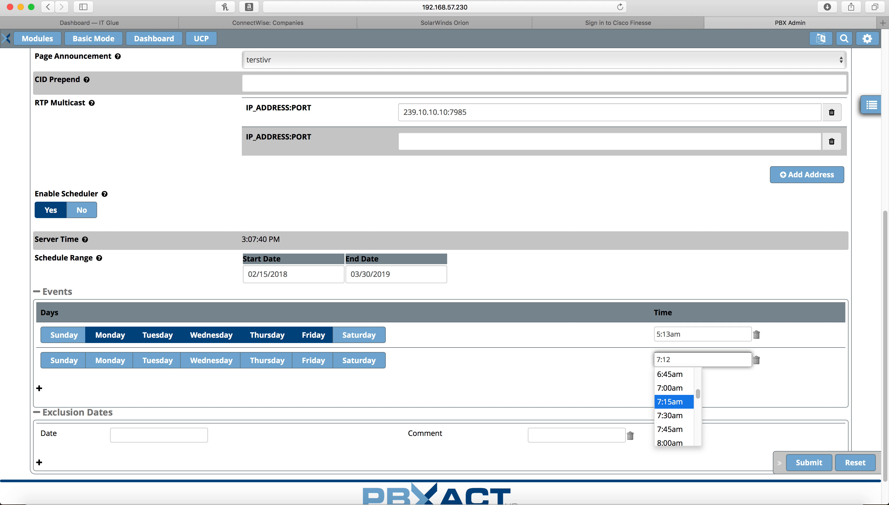
text(am)
click(631, 379)
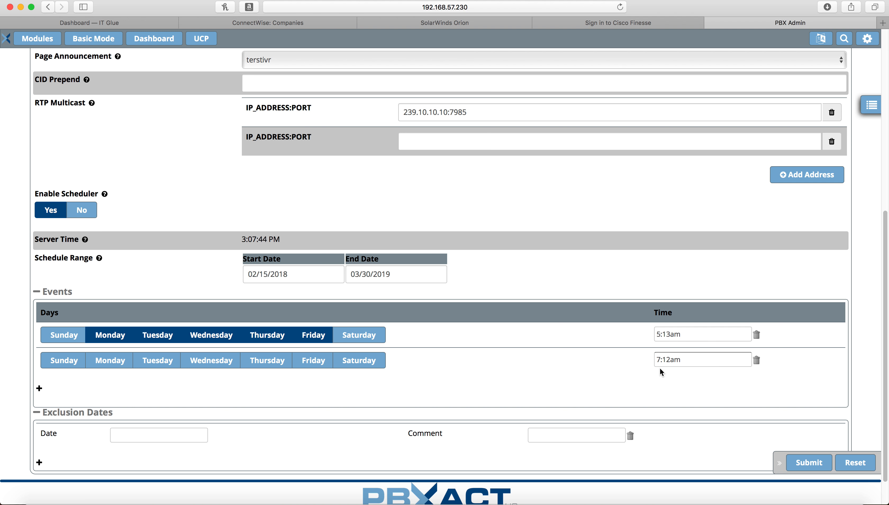
Select Monday through Friday for the second event and add a third event row
click(124, 362)
click(162, 362)
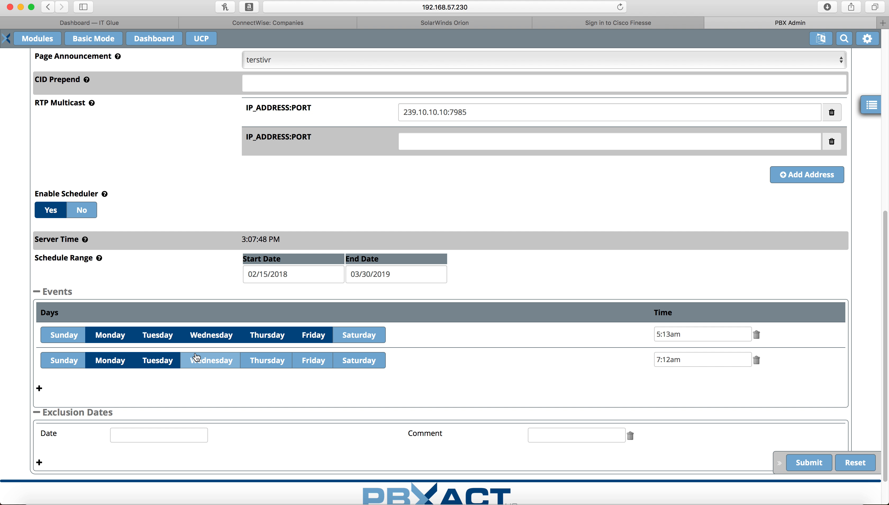
click(208, 362)
click(282, 363)
click(311, 361)
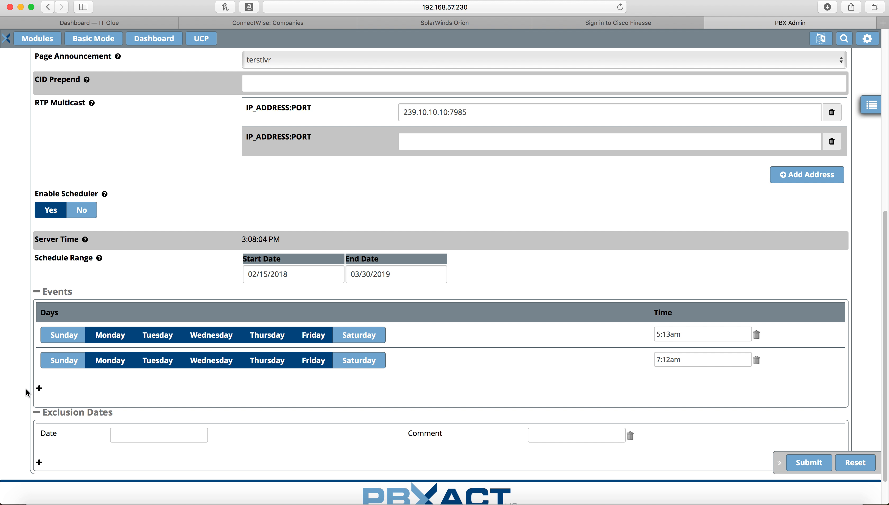
click(39, 388)
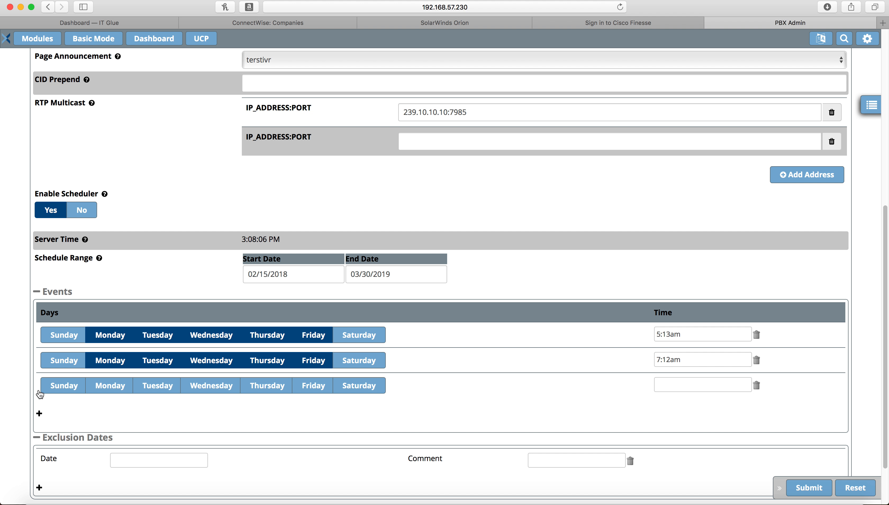
Delete the empty third event row and submit group 7677
click(757, 389)
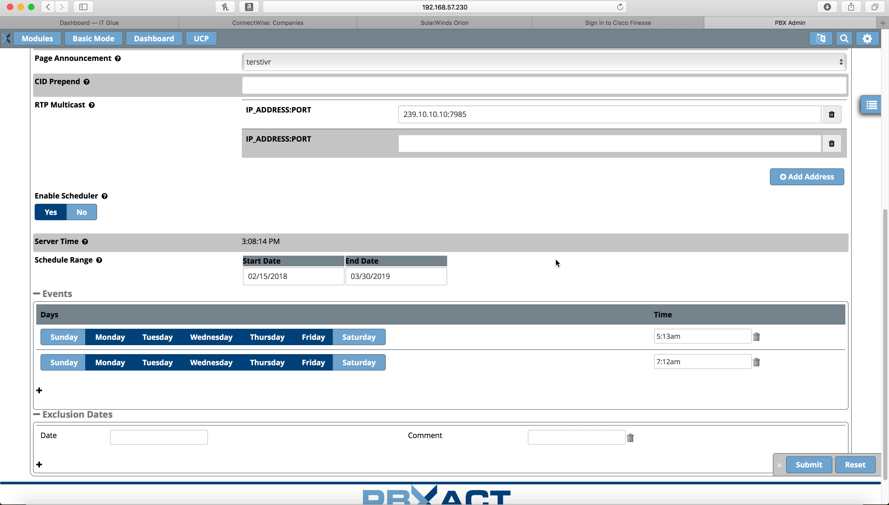
scroll(440, 299, up, 5)
scroll(440, 299, up, 3)
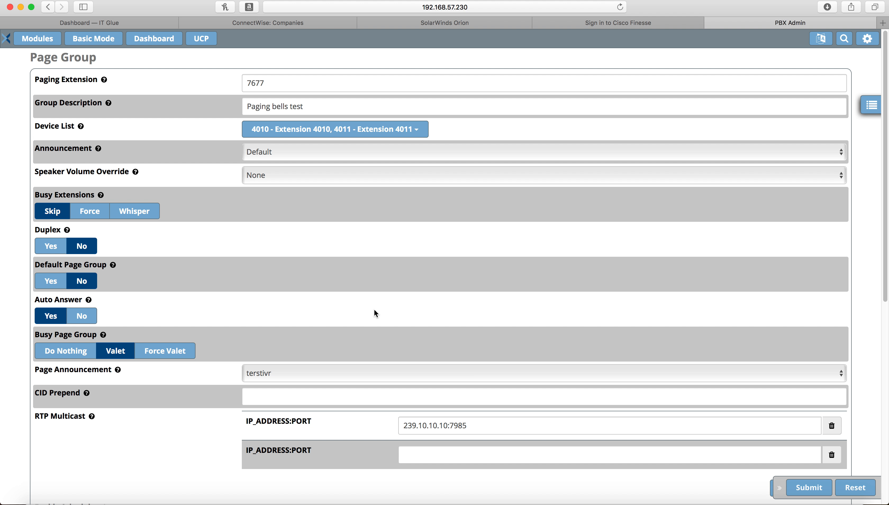
scroll(376, 314, down, 9)
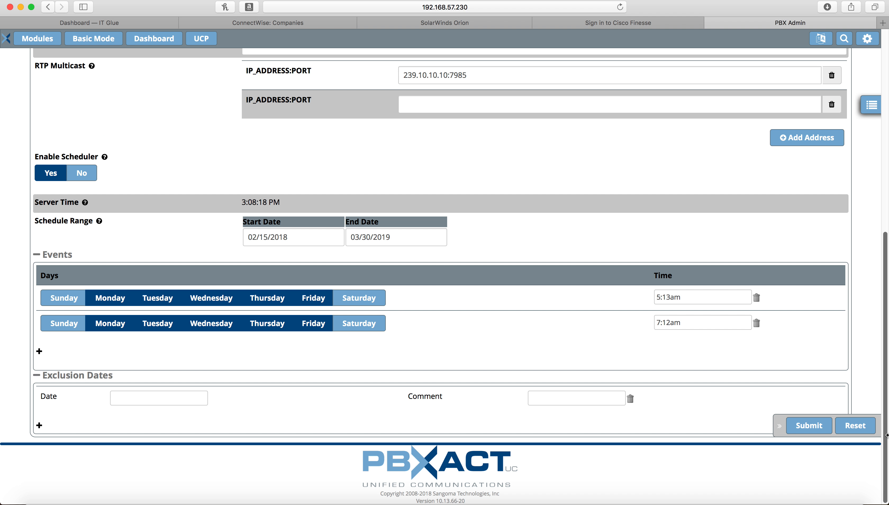
click(805, 431)
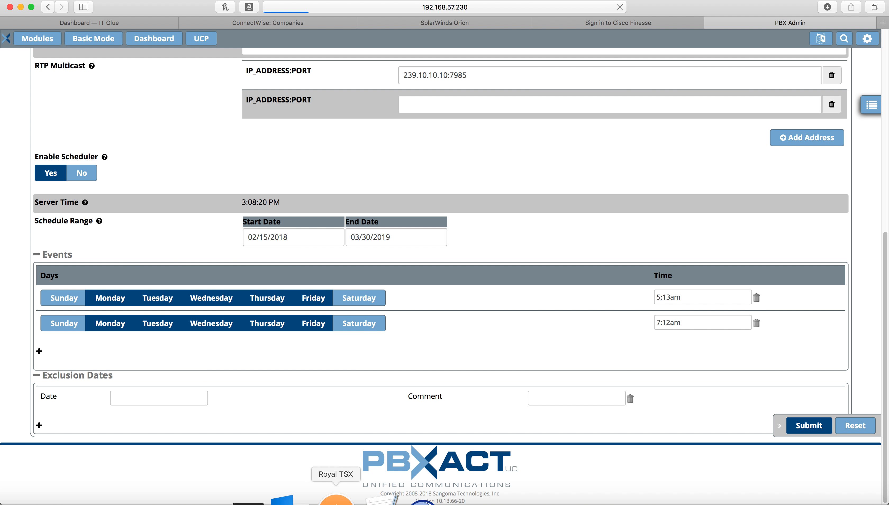
Open the utility connection in Royal TSX, then disconnect its remote desktop window
click(335, 492)
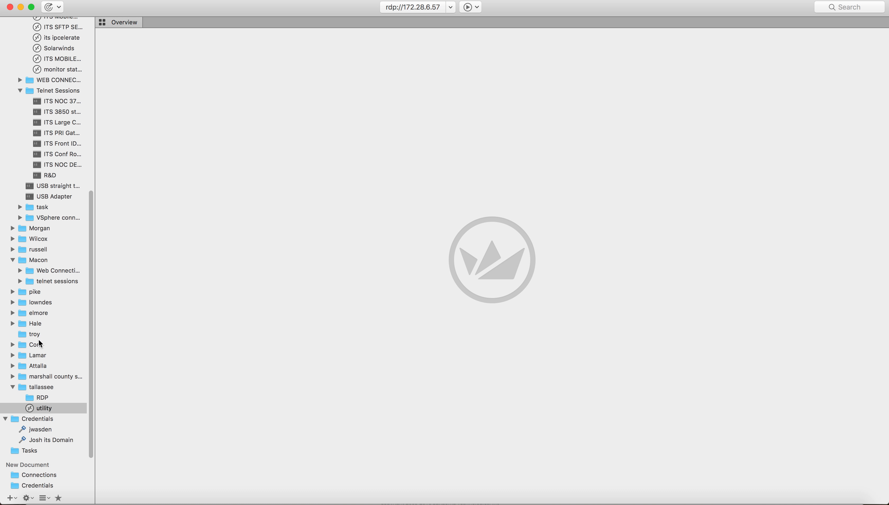
double_click(39, 409)
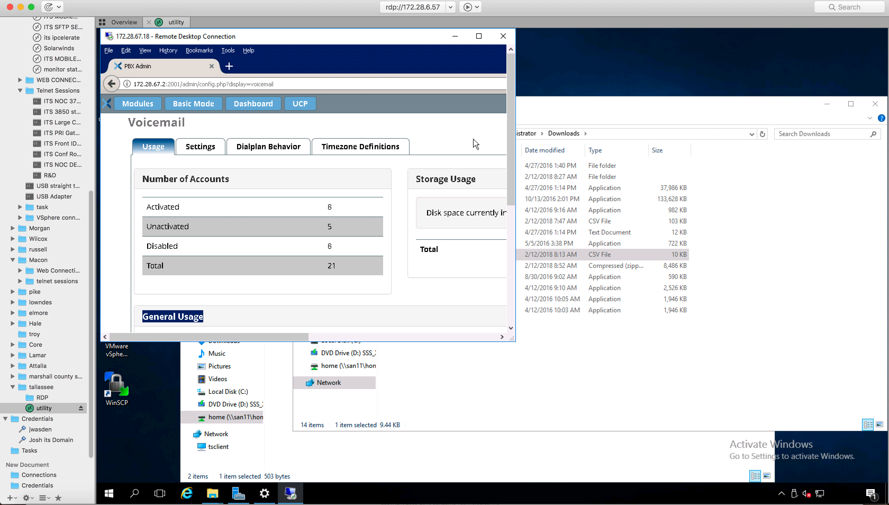
click(503, 36)
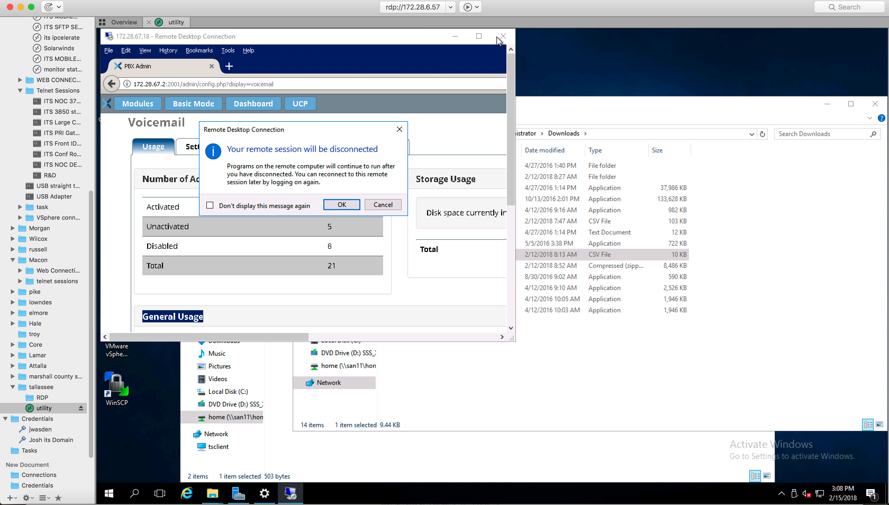
click(341, 204)
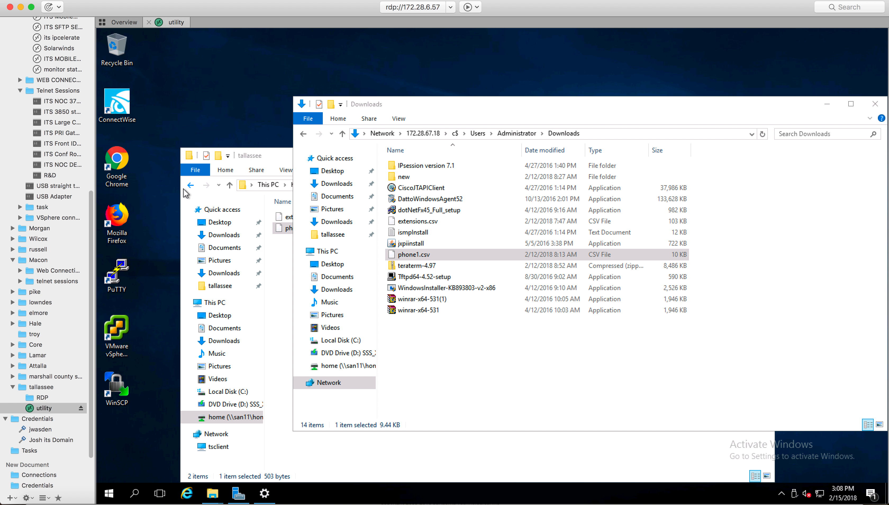
Launch Remote Desktop Connection to 172.28.67.18 and sign in with the Administrator password
right_click(112, 495)
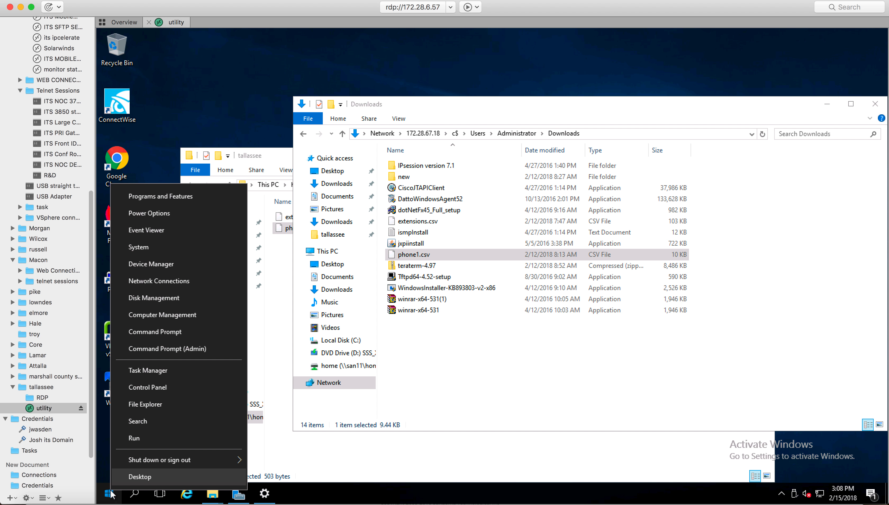
click(111, 495)
click(110, 497)
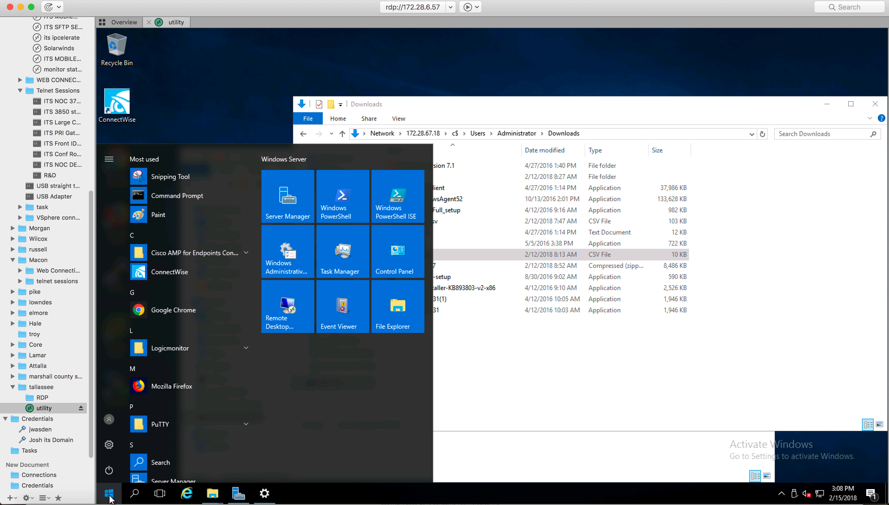
click(288, 305)
click(532, 231)
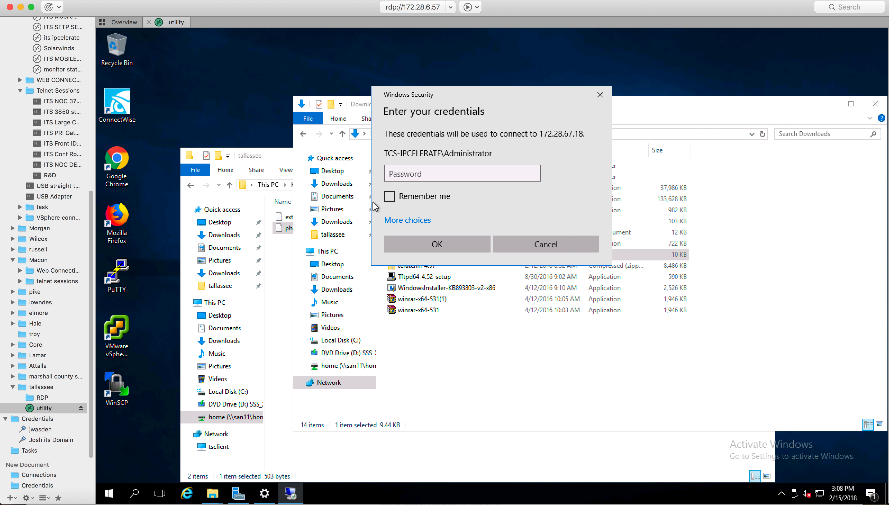
click(437, 170)
text(•)
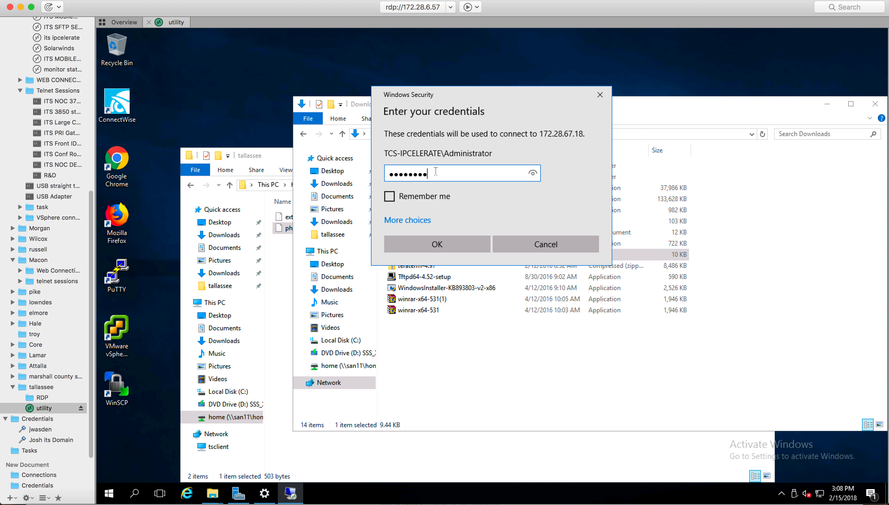
key(Return)
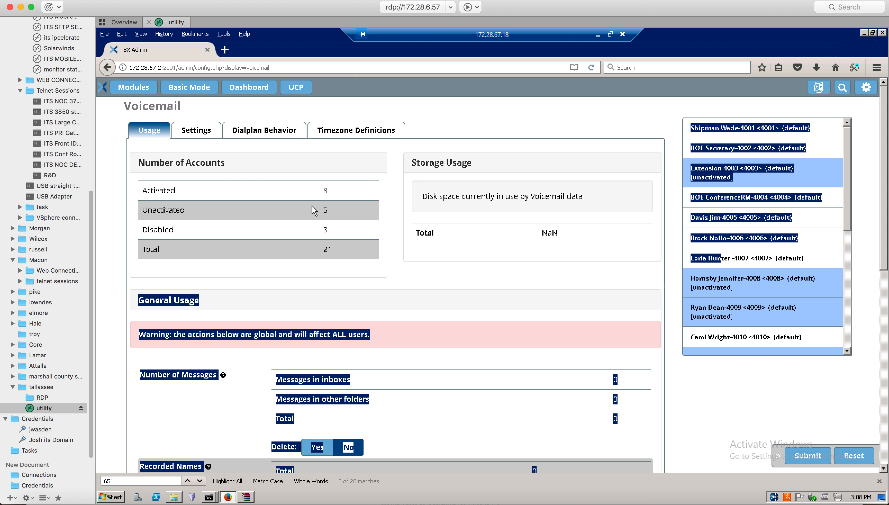
Open Modules > Paging and Intercom, check its settings and groups, then switch to the PBX Admin tab
click(145, 90)
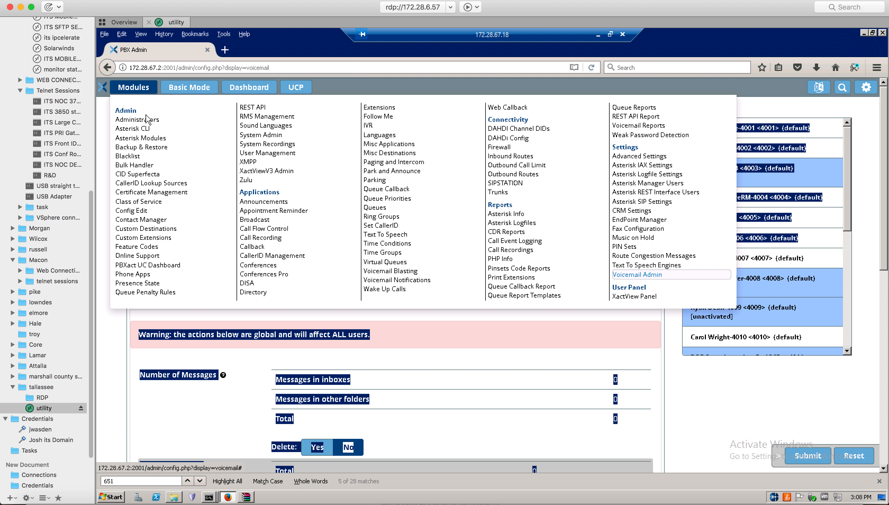
click(391, 171)
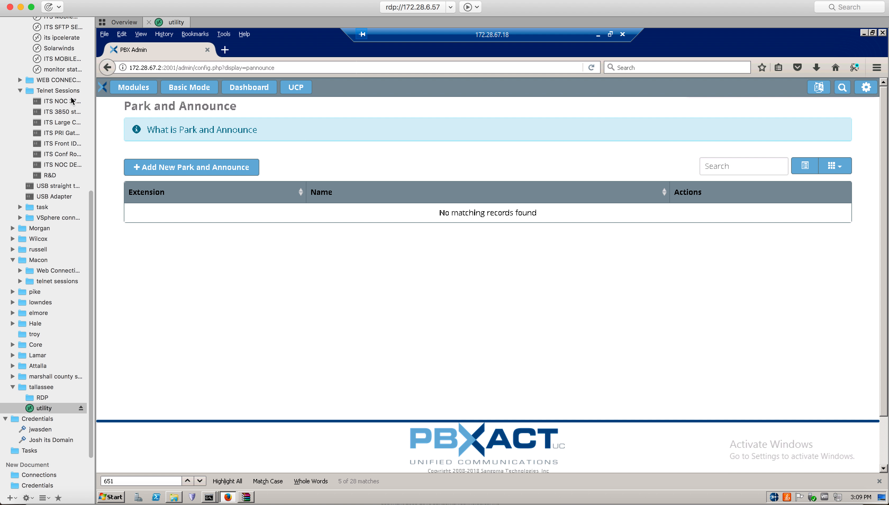
click(124, 91)
click(396, 163)
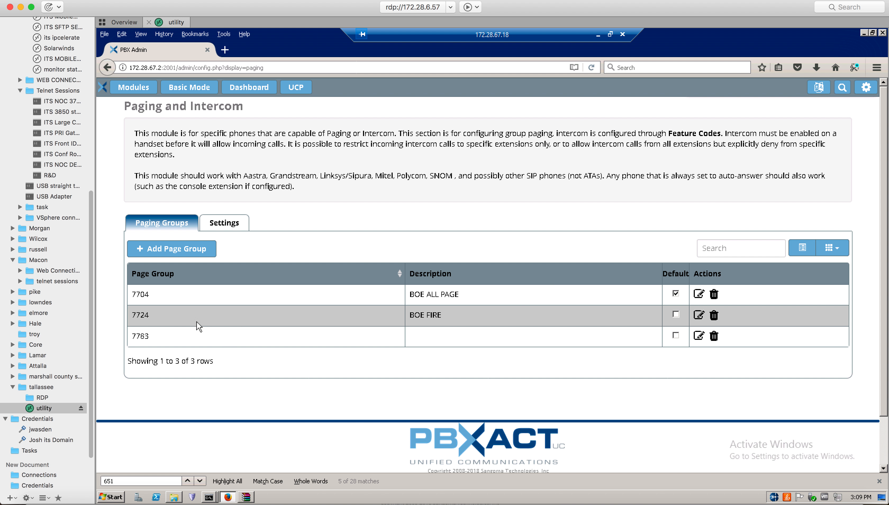
click(226, 223)
click(161, 224)
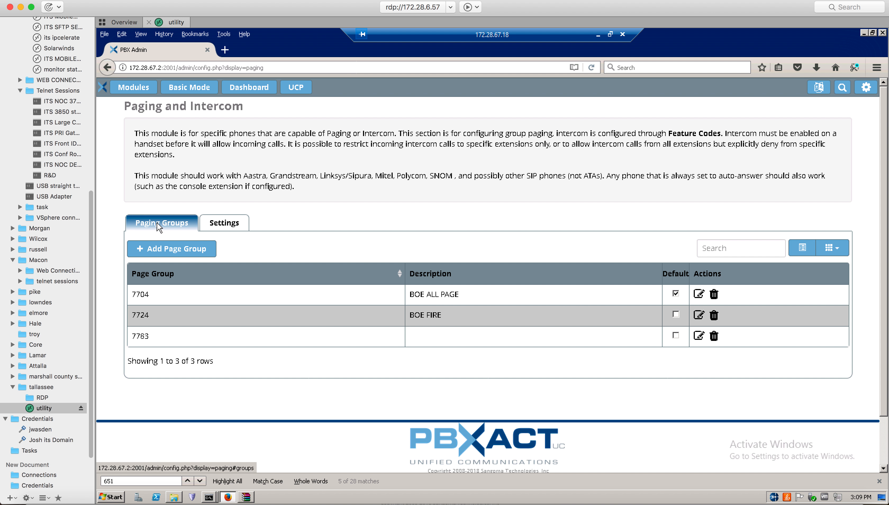
mouse_move(407, 501)
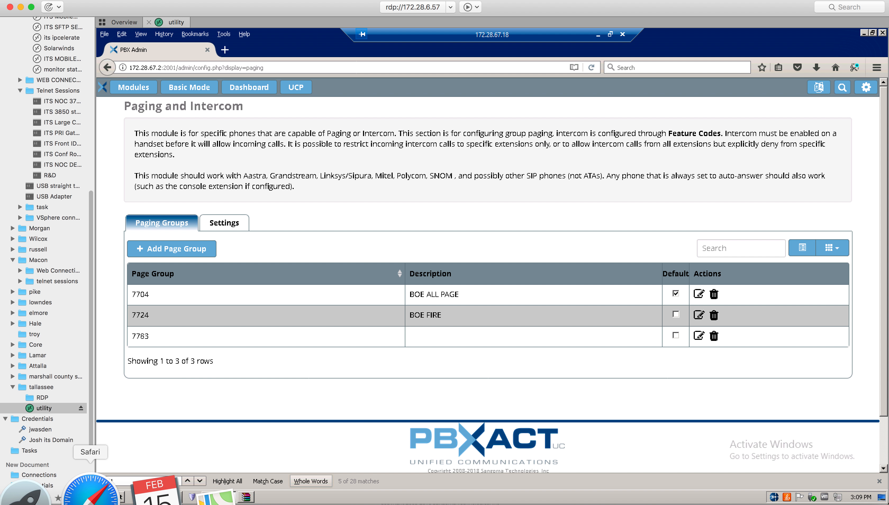
click(79, 495)
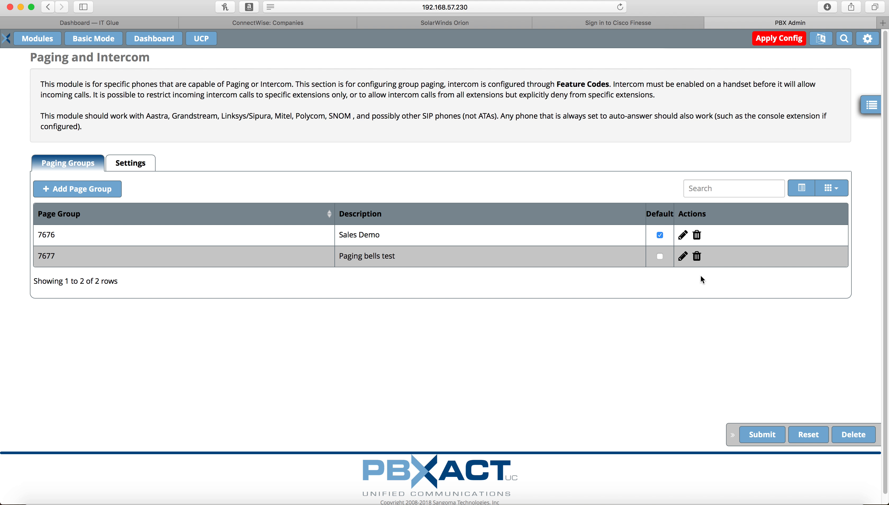
click(681, 259)
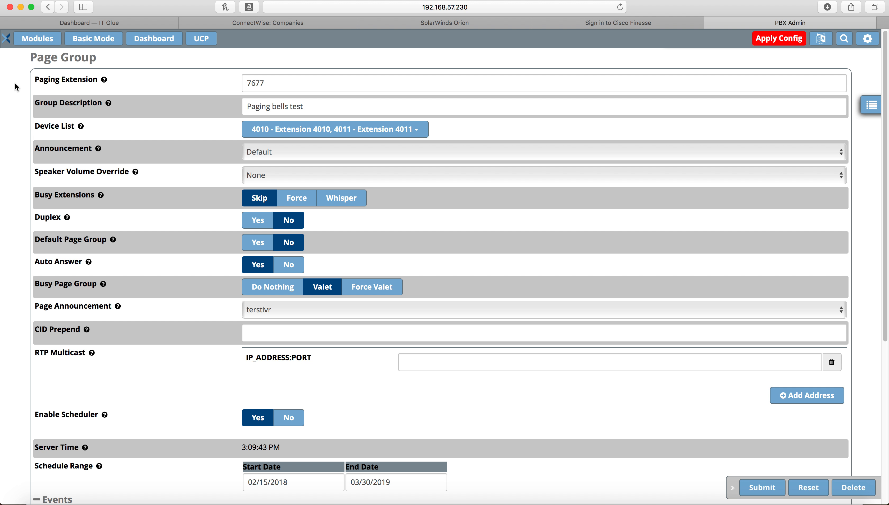
click(39, 39)
click(40, 40)
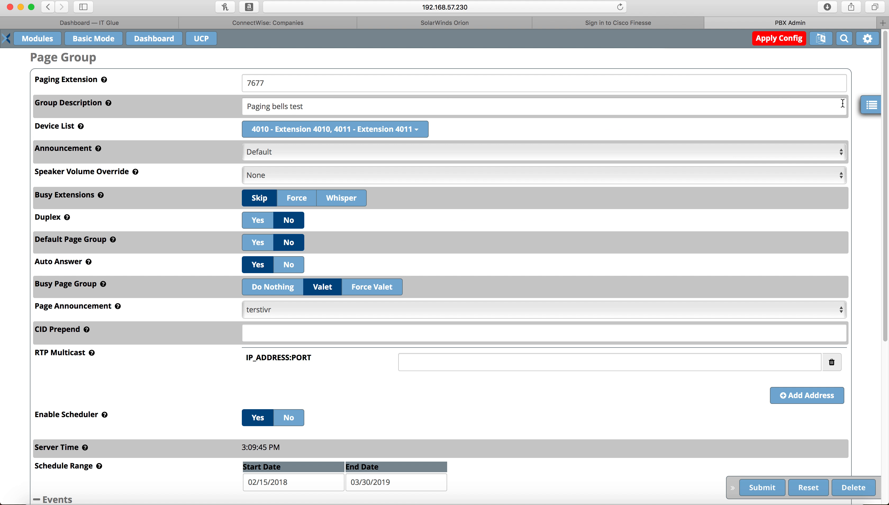
click(870, 113)
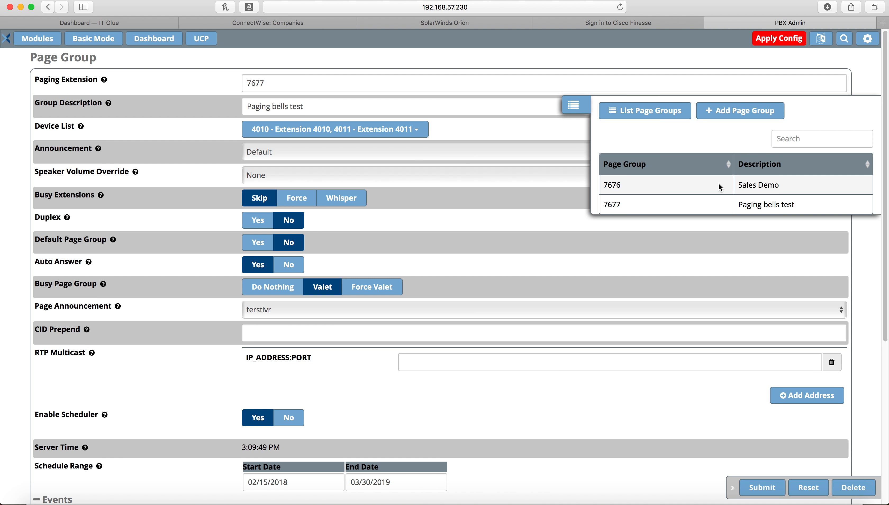
click(714, 184)
click(643, 111)
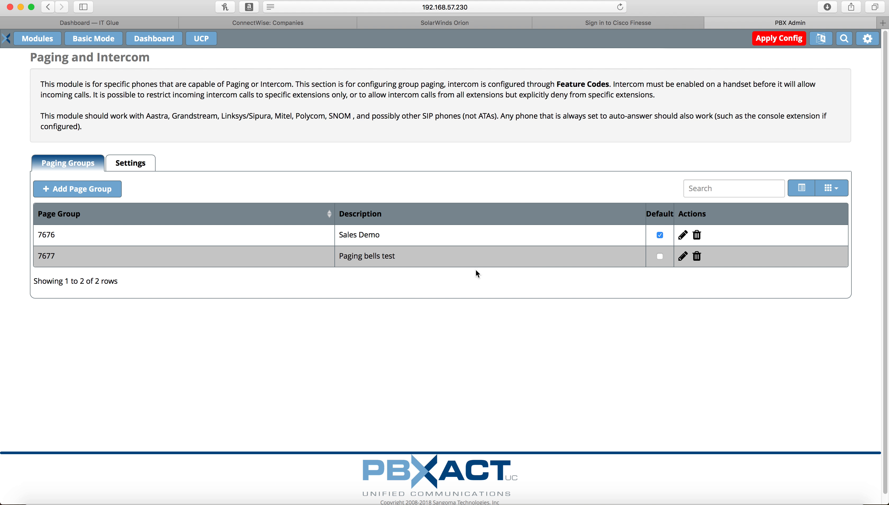
Swap extension 4010 for 4011 in group 7676's device list and submit
click(683, 236)
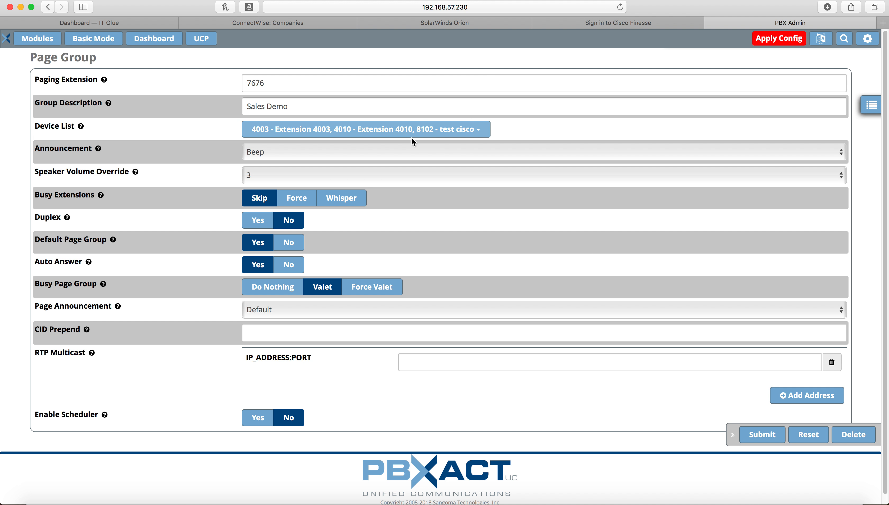
click(486, 132)
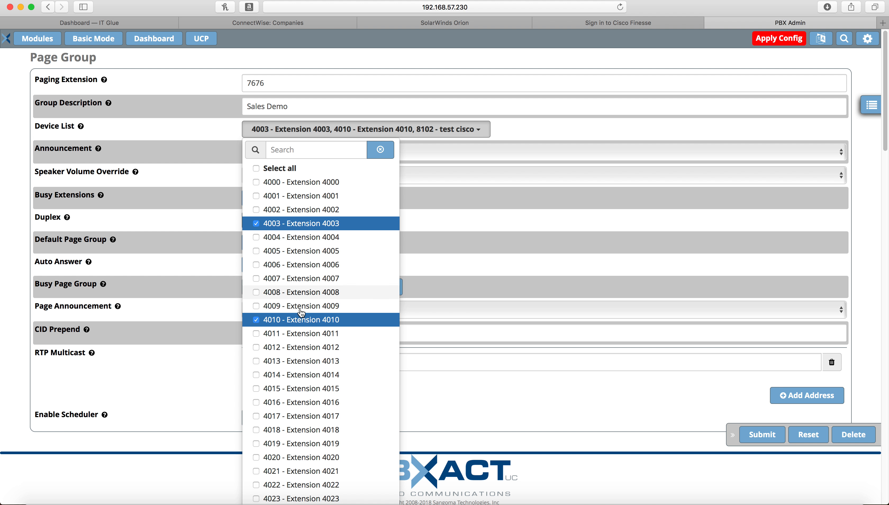
click(256, 334)
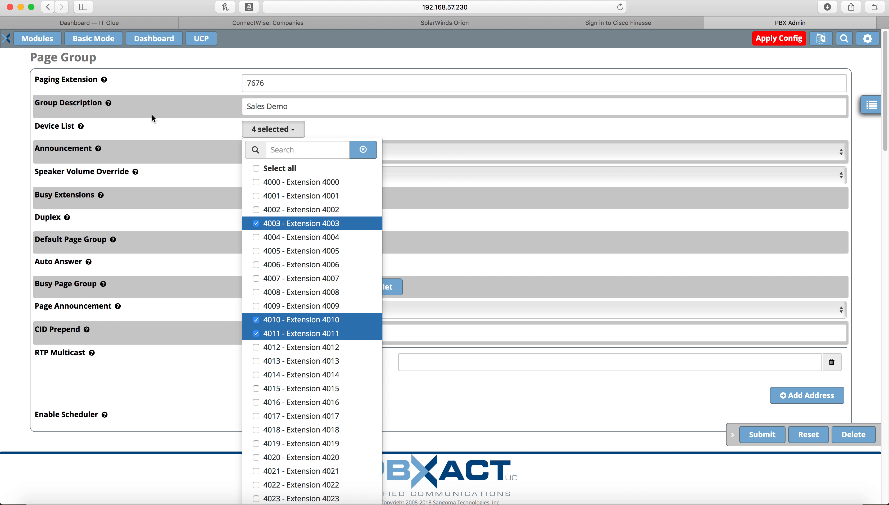
click(257, 322)
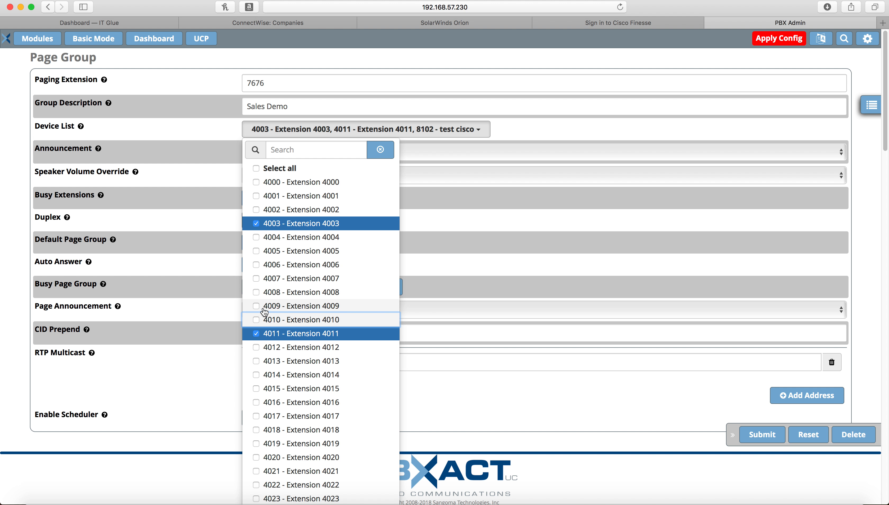
click(587, 412)
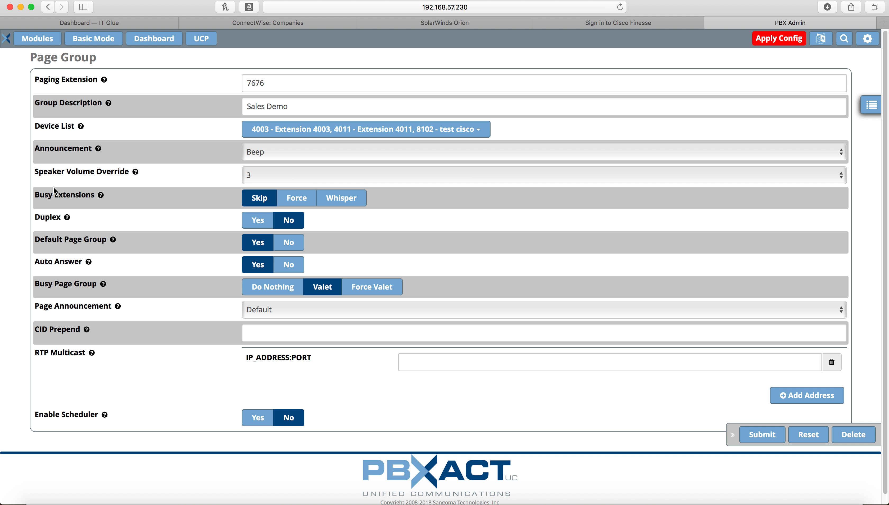
click(761, 436)
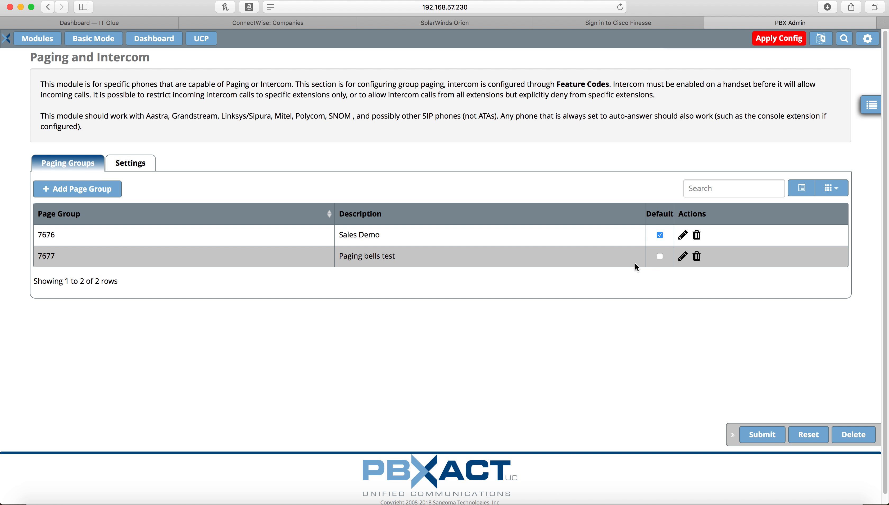
Open paging group 7677's 5:13am and 7:12am weekday bell events, adding then deleting an empty event row
click(682, 261)
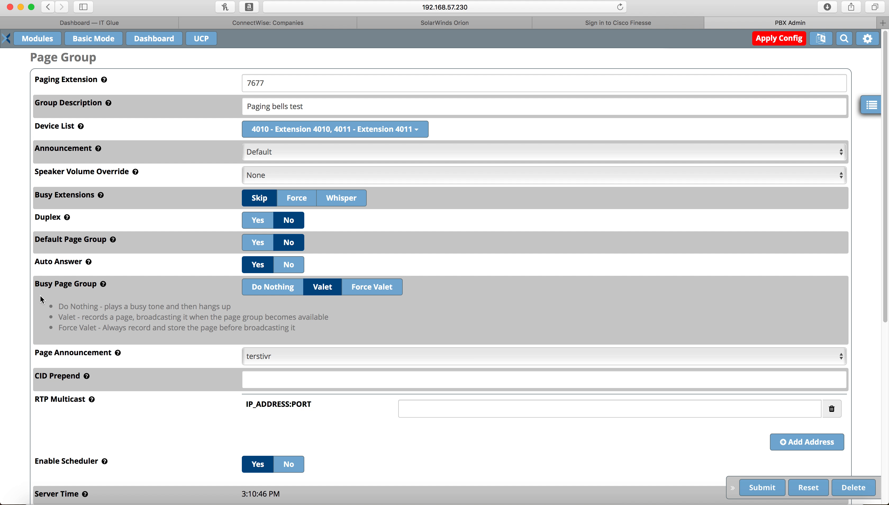
scroll(7, 279, down, 7)
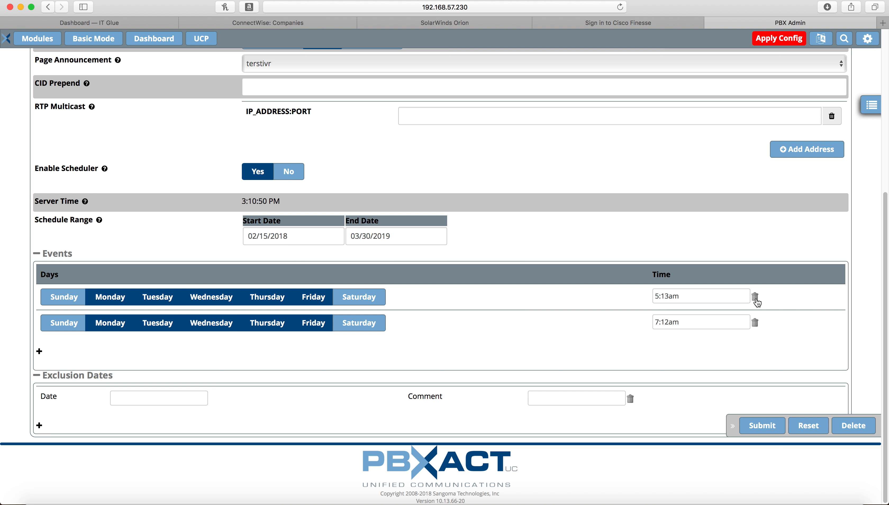
click(40, 352)
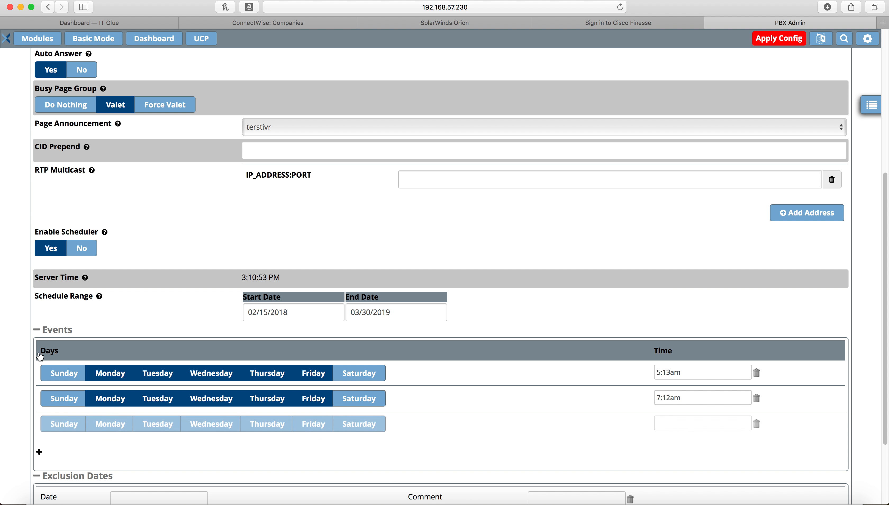
click(757, 428)
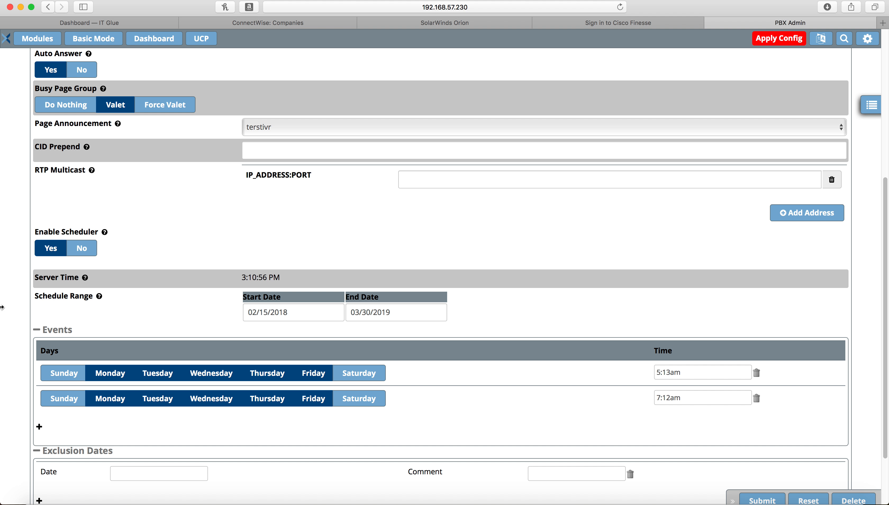